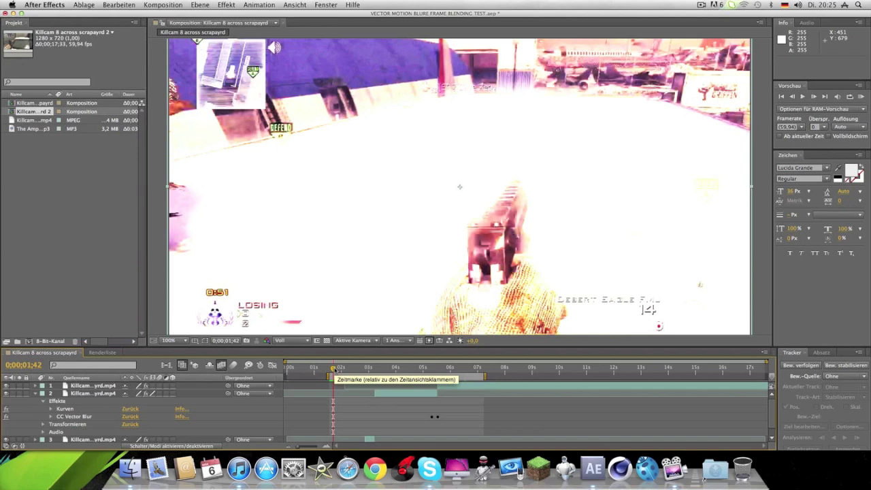
- Preview the current composition, then create a new composition from the raw gameplay mp4 footage
{"action": "key", "text": "KP_0"}
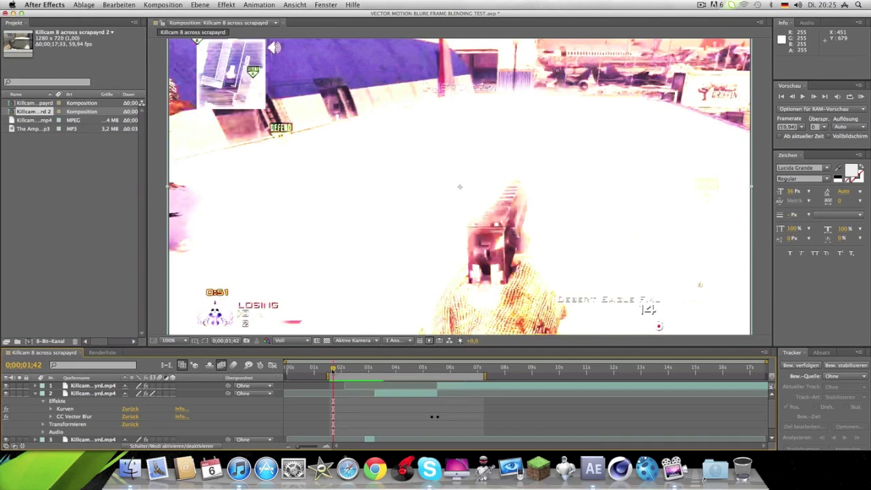
{"action": "key", "text": "KP_0"}
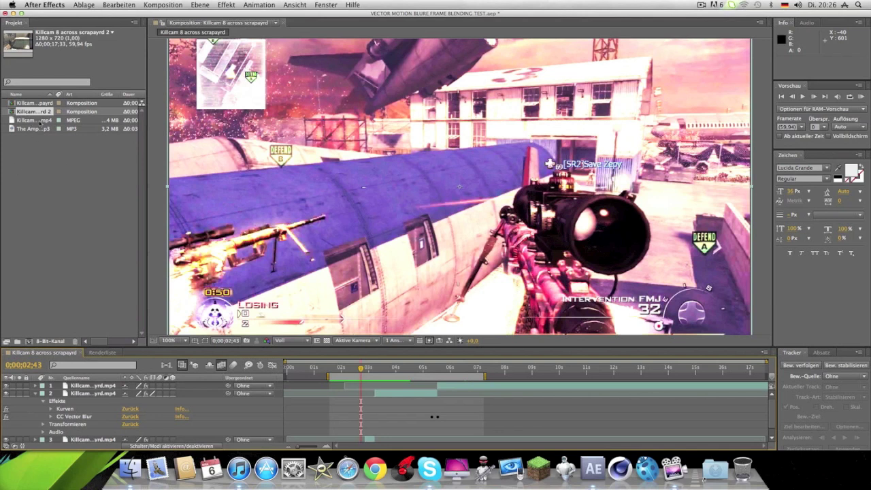
{"action": "left_click", "coordinate": [35, 121]}
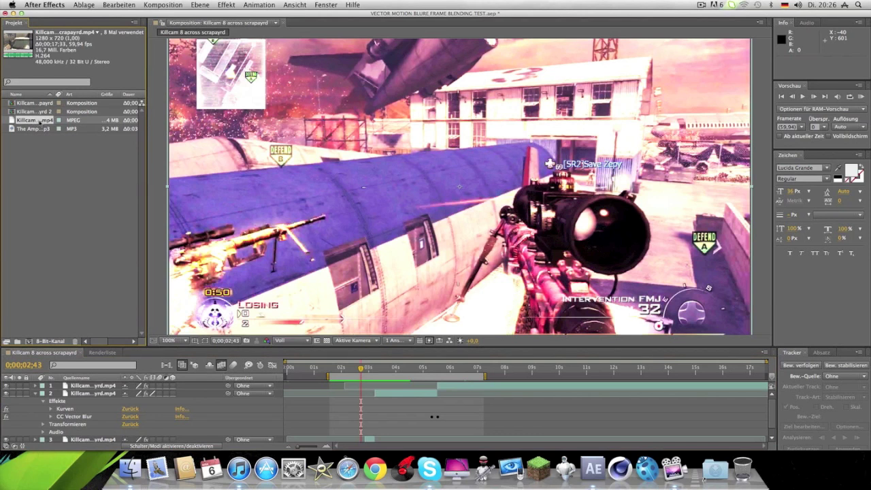
{"action": "left_click", "coordinate": [30, 342]}
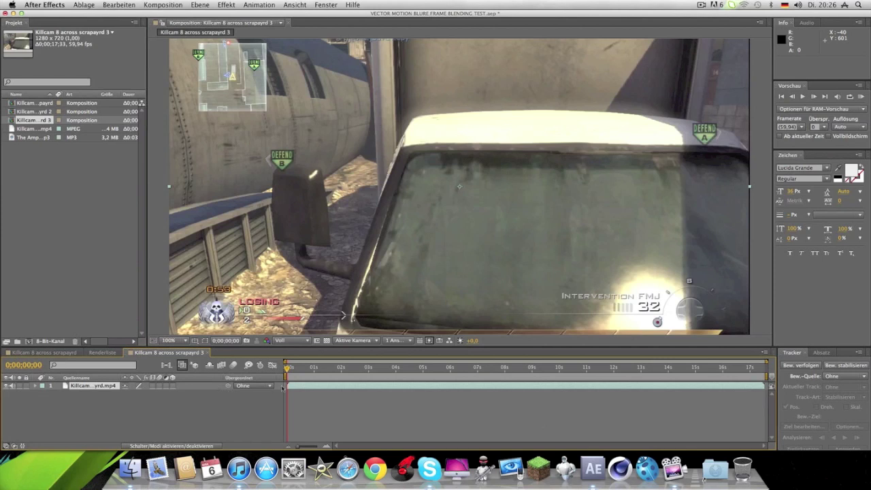
- Scrub the new Killcam 8 across scrapayrd 3 comp, restore full-size view, and RAM-preview it
{"action": "mouse_move", "coordinate": [289, 369]}
{"action": "left_mouse_down"}
{"action": "mouse_move", "coordinate": [398, 369]}
{"action": "mouse_move", "coordinate": [283, 371]}
{"action": "left_mouse_up"}
{"action": "scroll", "coordinate": [729, 250], "scroll_direction": "up", "scroll_amount": 5}
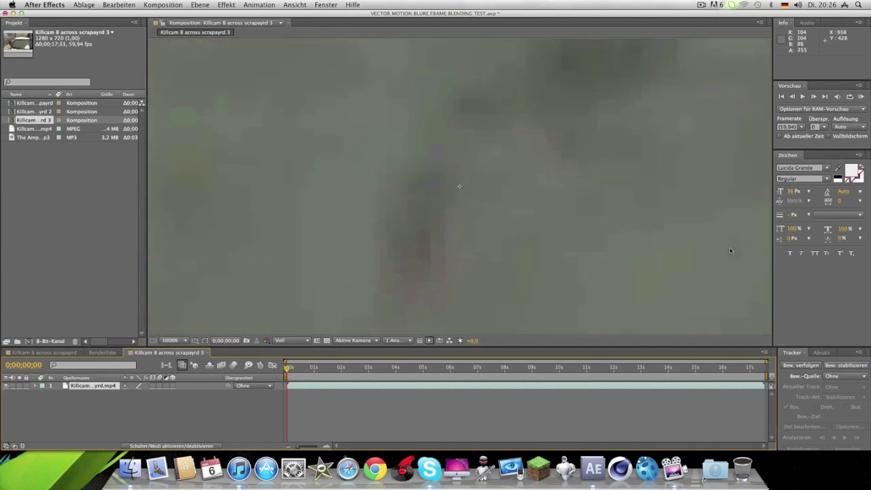
{"action": "scroll", "coordinate": [730, 250], "scroll_direction": "down", "scroll_amount": 6}
{"action": "left_click_drag", "start_coordinate": [605, 104], "coordinate": [608, 107]}
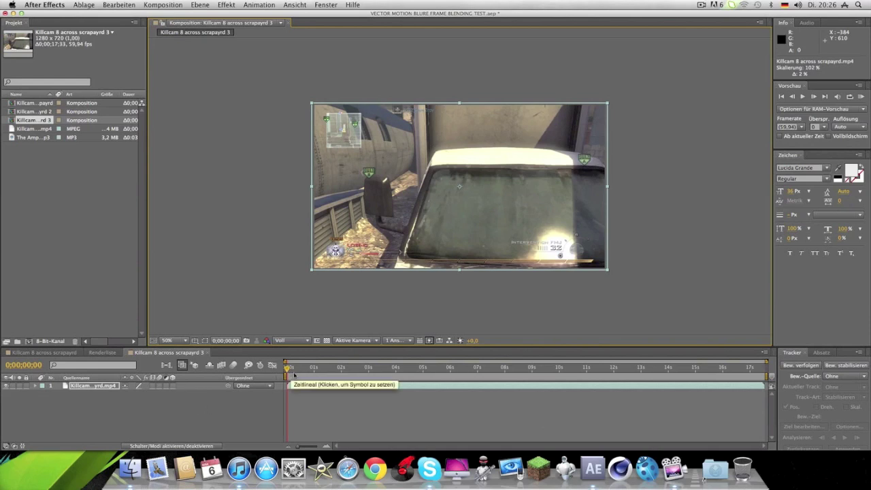
{"action": "key", "text": "period"}
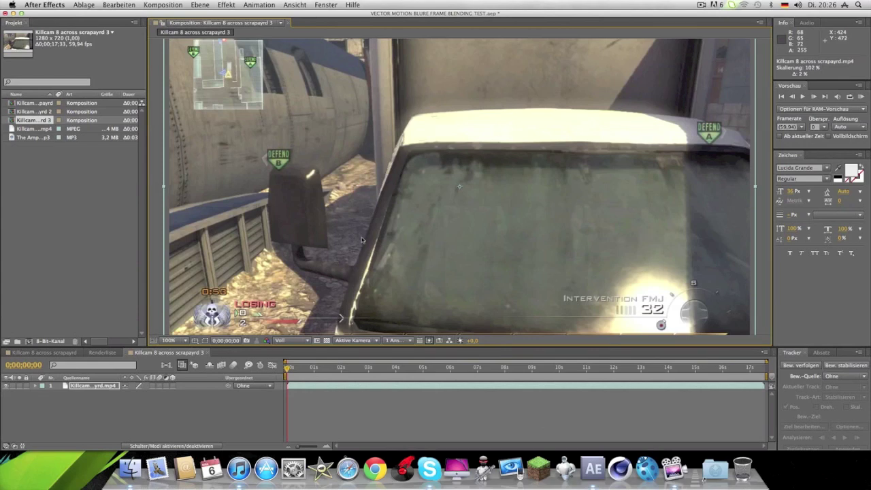
{"action": "key", "text": "KP_0"}
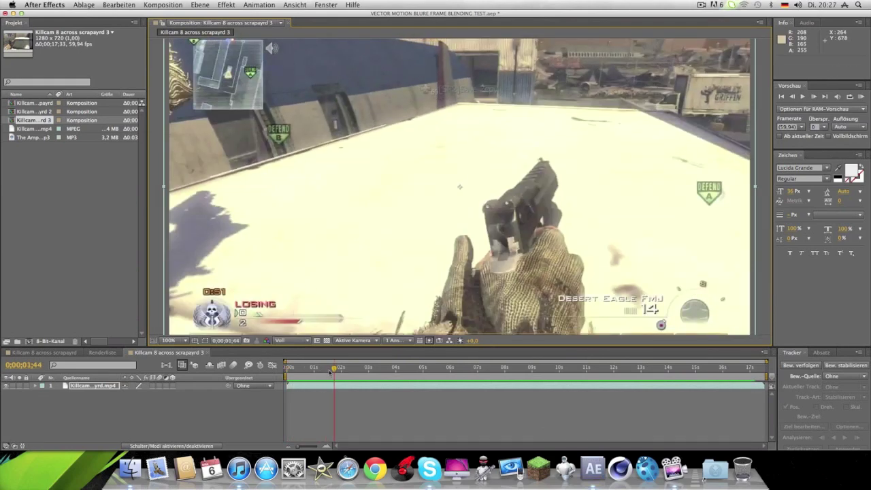
- Scrub and step frame by frame to 0;00;02;51, where the sniper rifle fires
{"action": "left_click_drag", "start_coordinate": [333, 369], "coordinate": [363, 373]}
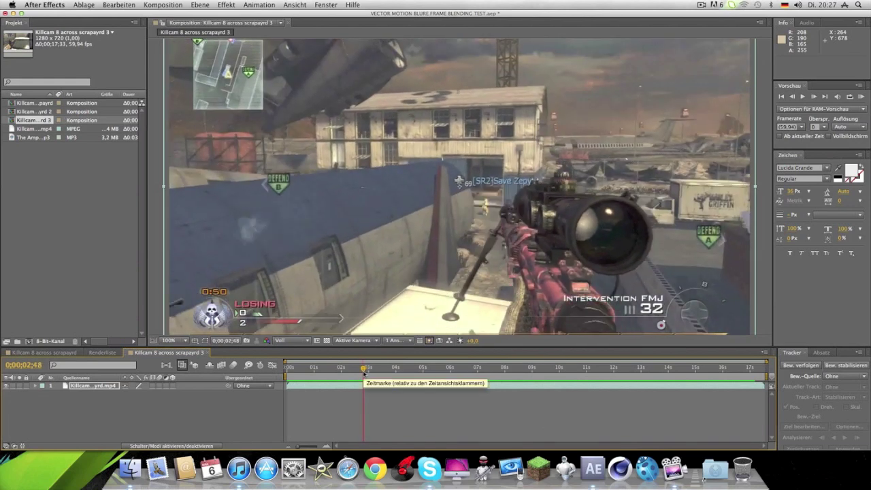
{"action": "key", "text": "Right"}
{"action": "key", "text": "Right"}
{"action": "key", "text": "Right"}
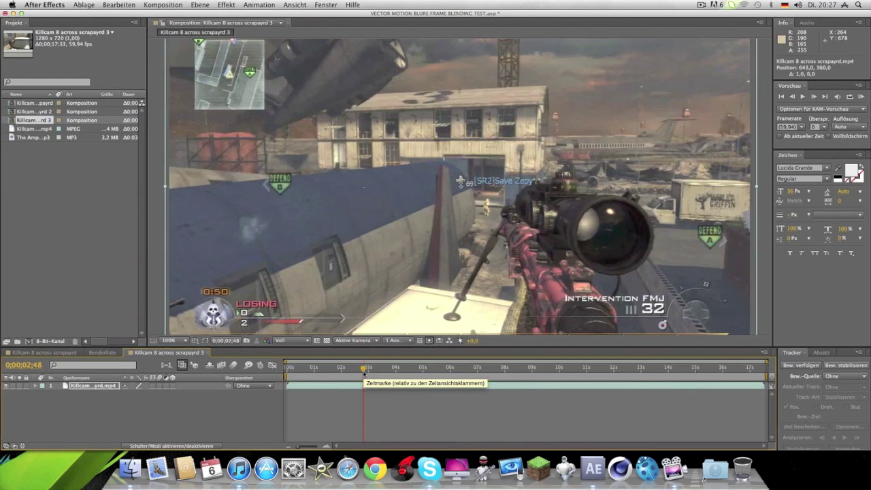
{"action": "key", "text": "Left"}
{"action": "key", "text": "Left"}
{"action": "left_click_drag", "start_coordinate": [364, 373], "coordinate": [365, 372]}
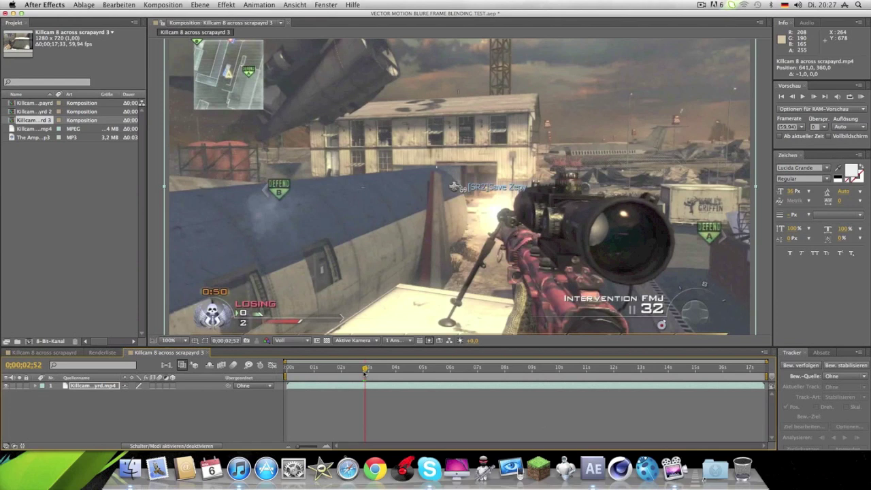
{"action": "left_click_drag", "start_coordinate": [365, 371], "coordinate": [364, 373]}
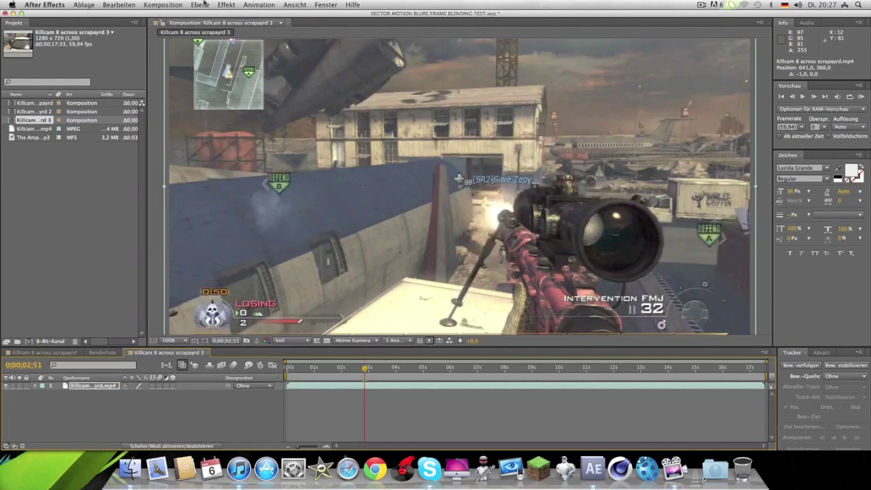
- Apply Blur & Sharpen > CC Vector Blur to the gameplay layer and close Effect Controls
{"action": "left_click", "coordinate": [369, 276]}
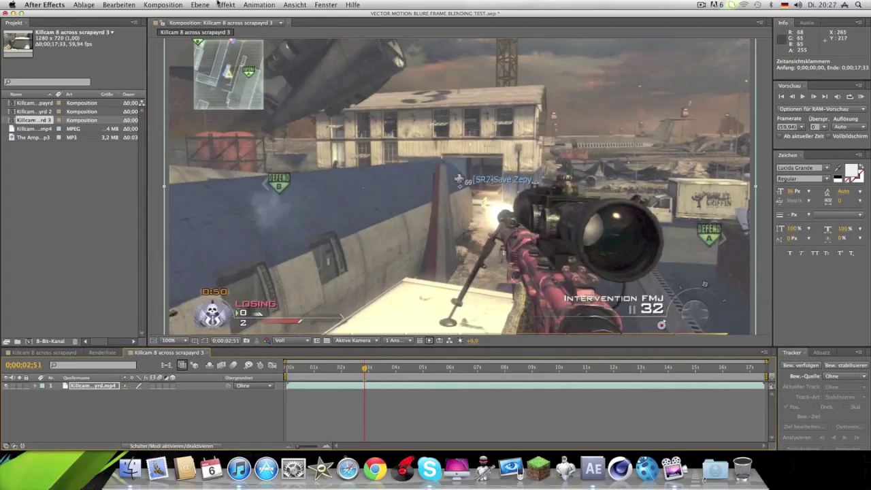
{"action": "left_click", "coordinate": [219, 5]}
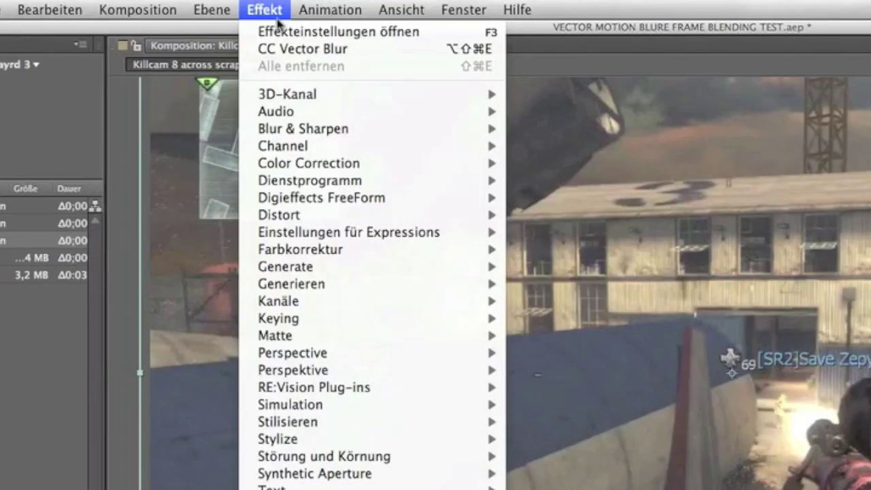
{"action": "mouse_move", "coordinate": [330, 66]}
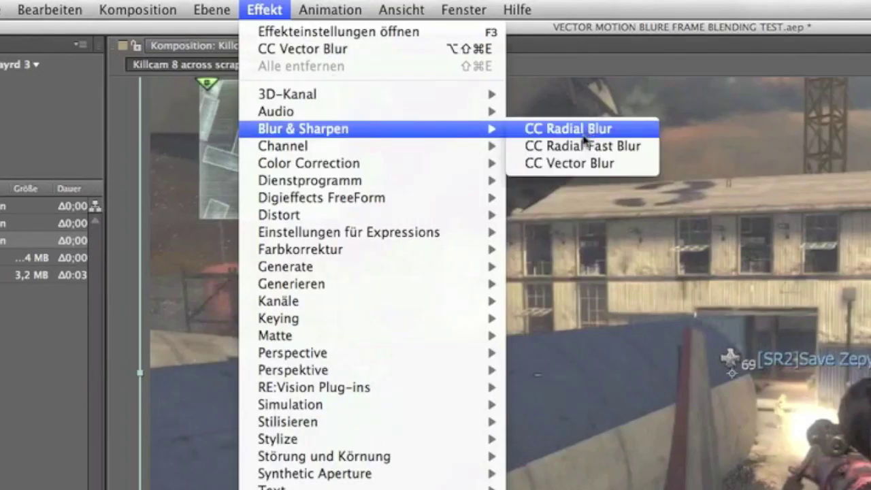
{"action": "left_click", "coordinate": [555, 164]}
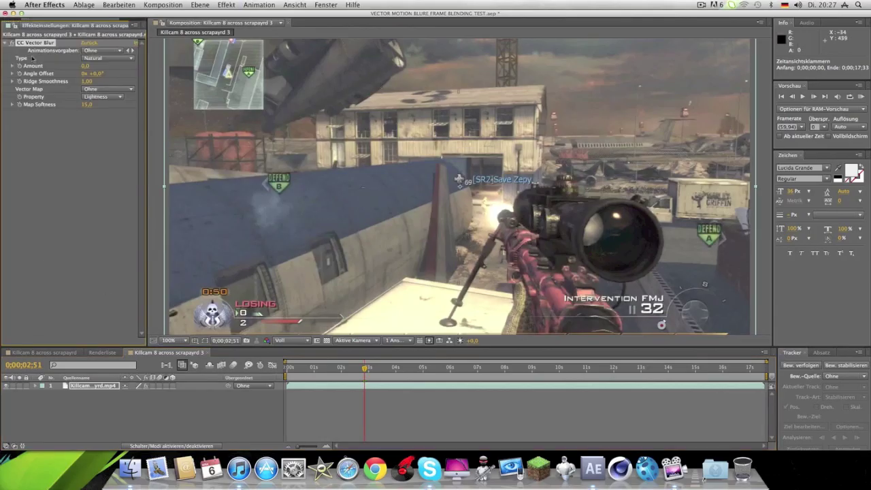
{"action": "left_click", "coordinate": [134, 26]}
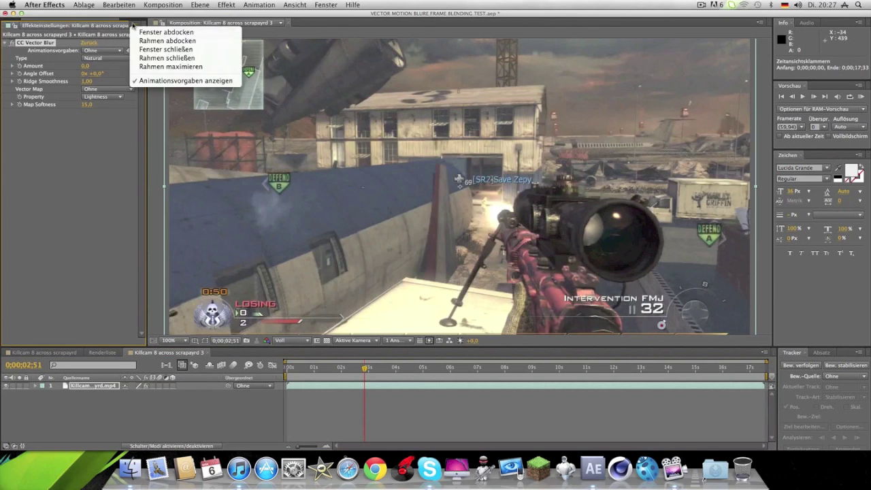
{"action": "left_click", "coordinate": [175, 54]}
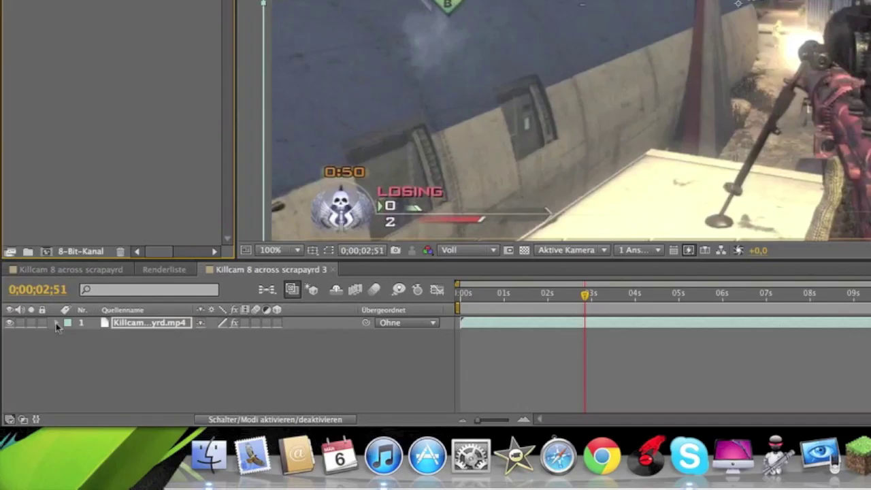
- In the layer's CC Vector Blur, keyframe Amount at 12 at 0;00;02;52
{"action": "left_click", "coordinate": [57, 323]}
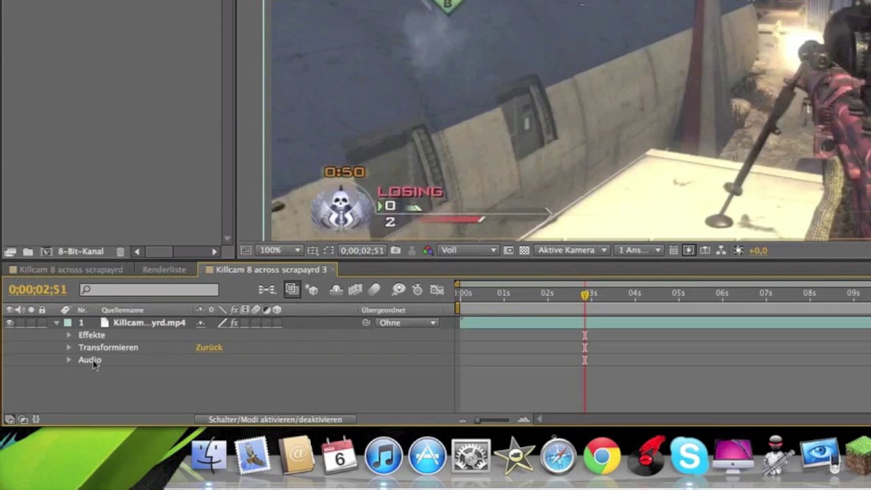
{"action": "left_click", "coordinate": [68, 336]}
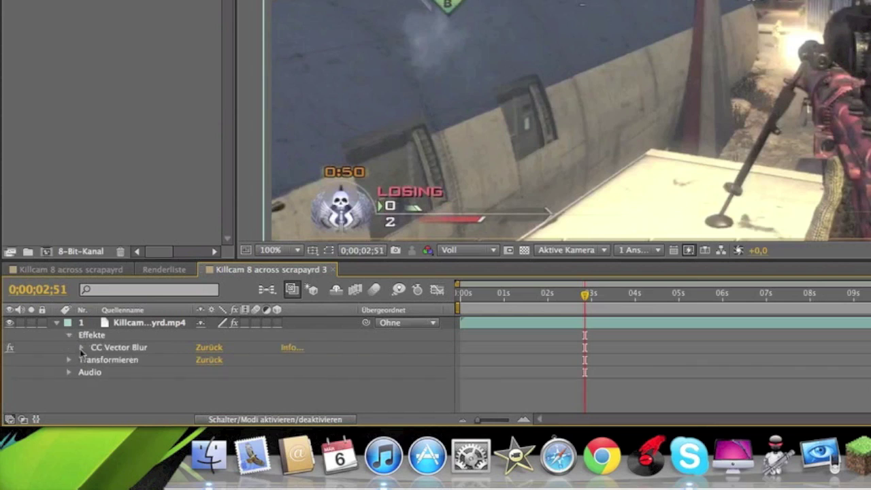
{"action": "left_click", "coordinate": [81, 347]}
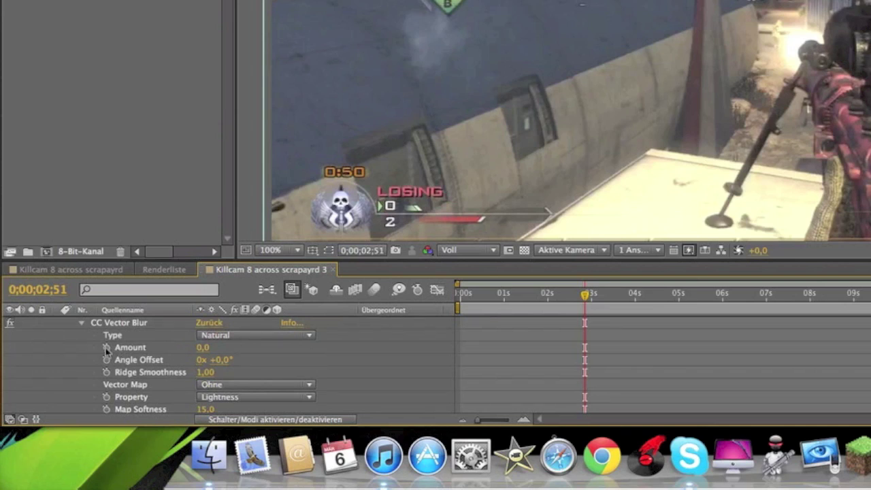
{"action": "left_click", "coordinate": [106, 347]}
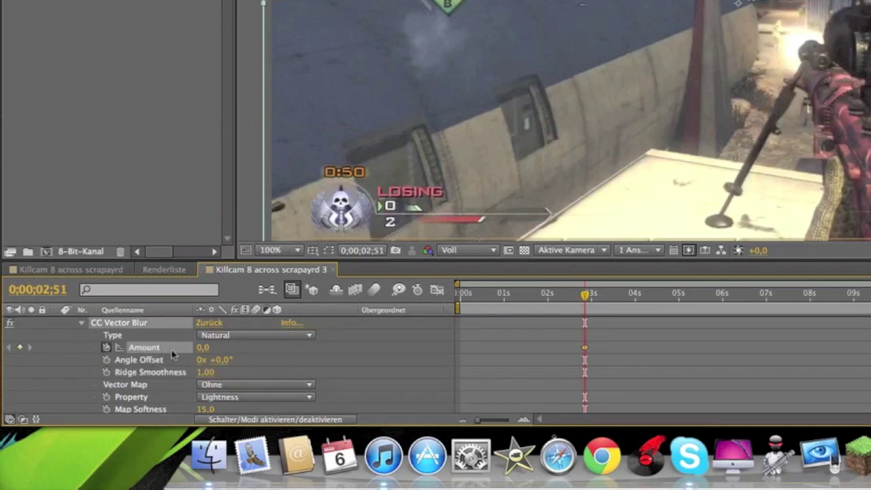
{"action": "key", "text": "Page_Down"}
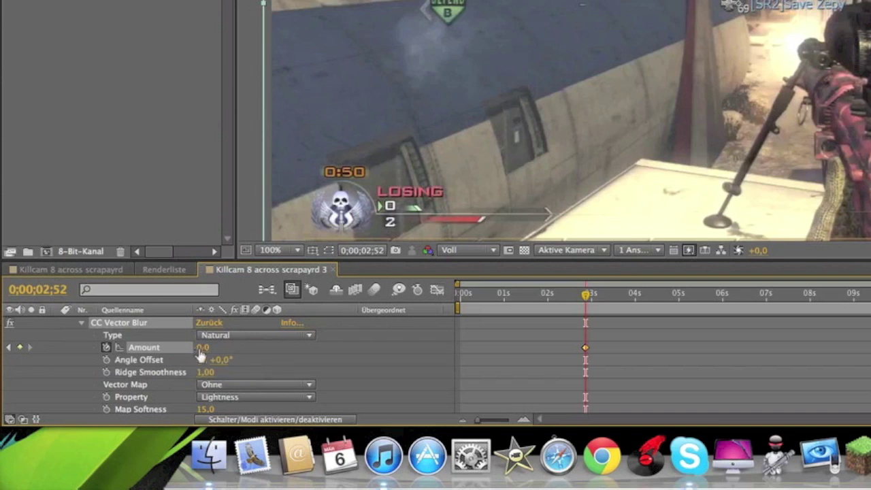
{"action": "left_click_drag", "start_coordinate": [203, 354], "coordinate": [207, 351]}
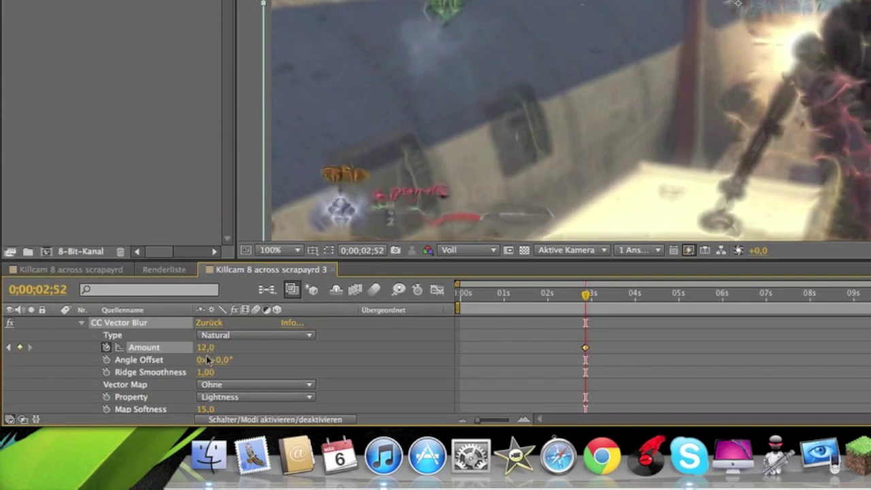
{"action": "scroll", "coordinate": [163, 372], "scroll_direction": "down", "scroll_amount": 3}
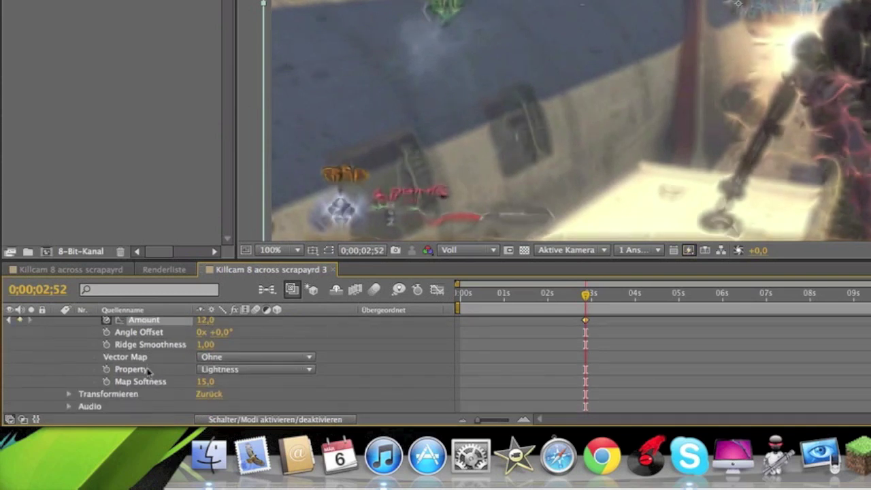
{"action": "scroll", "coordinate": [148, 374], "scroll_direction": "up", "scroll_amount": 3}
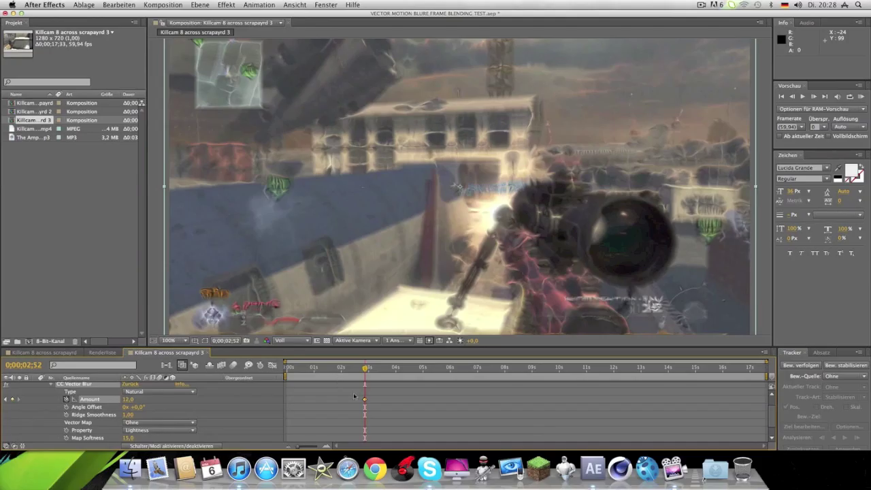
{"action": "scroll", "coordinate": [573, 338], "scroll_direction": "up", "scroll_amount": 2}
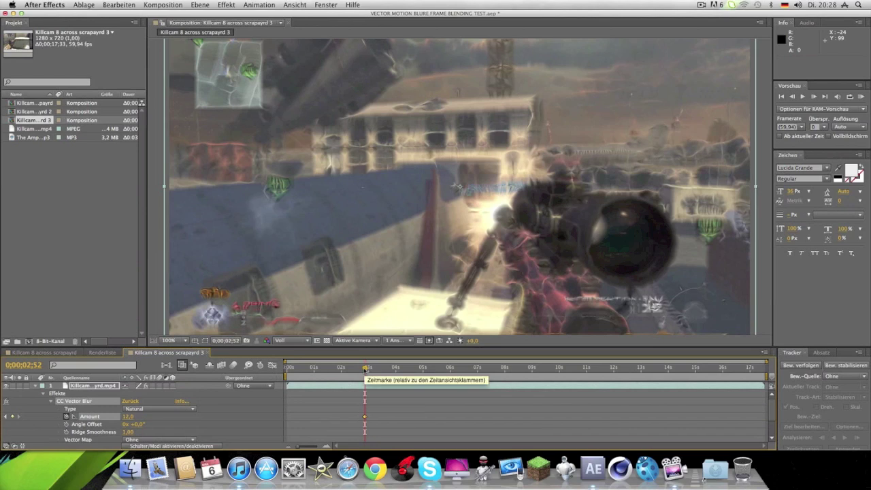
- Add an Amount keyframe holding 12 at 0;00;03;08
{"action": "left_click_drag", "start_coordinate": [366, 368], "coordinate": [373, 375]}
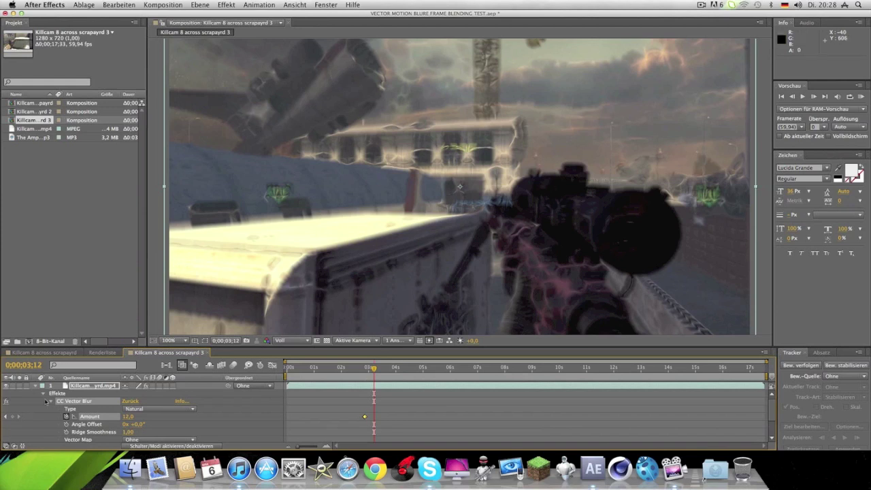
{"action": "scroll", "coordinate": [53, 393], "scroll_direction": "down", "scroll_amount": 2}
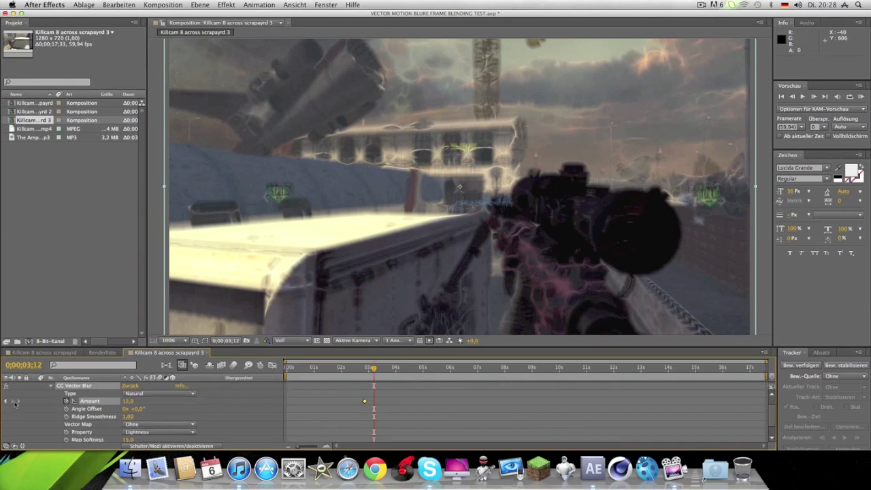
{"action": "key", "text": "Page_Up"}
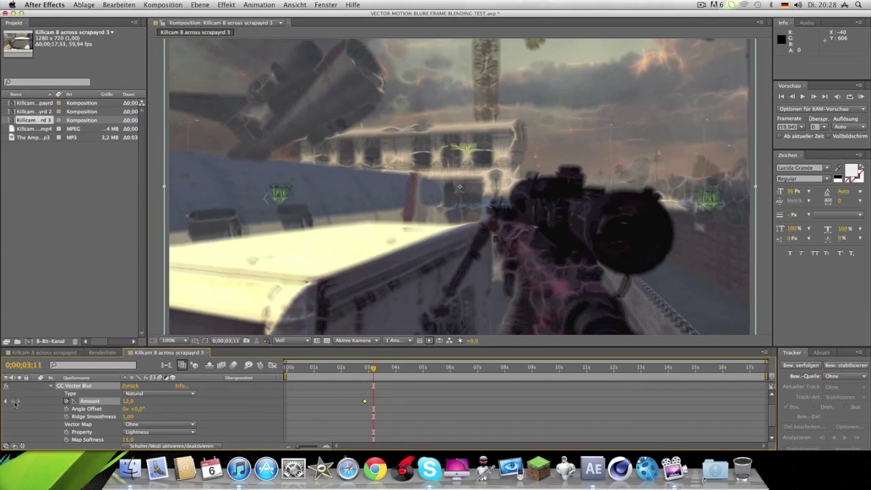
{"action": "key", "text": "Page_Up"}
{"action": "key", "text": "Page_Up"}
{"action": "key", "text": "Page_Up"}
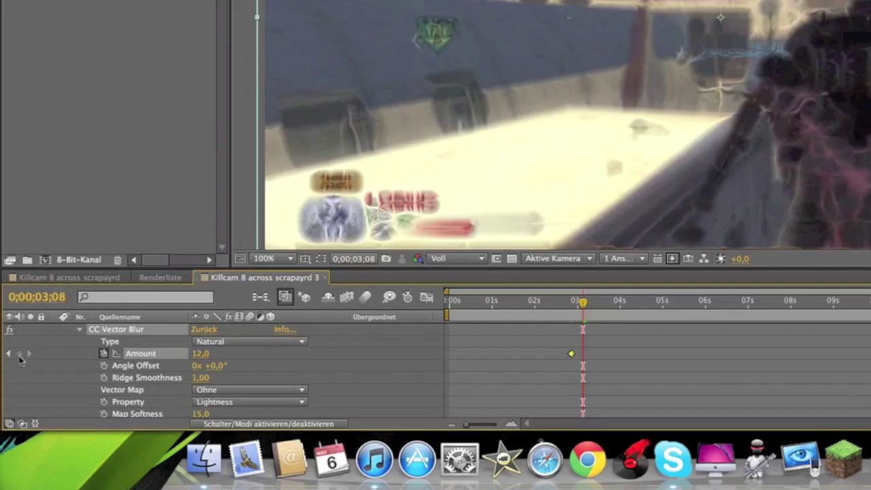
{"action": "left_click", "coordinate": [20, 354]}
- At 0;00;03;10 set Amount to 0, then RAM-preview the blur burst
{"action": "key", "text": "Page_Down"}
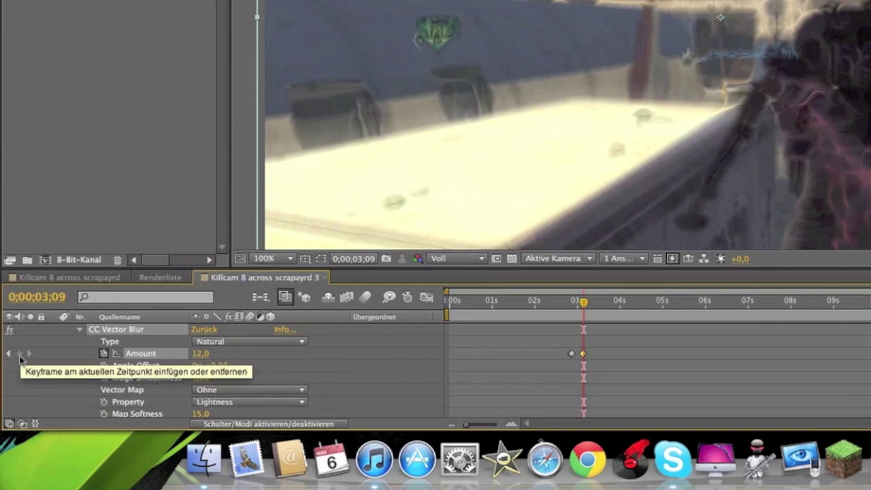
{"action": "key", "text": "Page_Down"}
{"action": "key", "text": "Page_Down"}
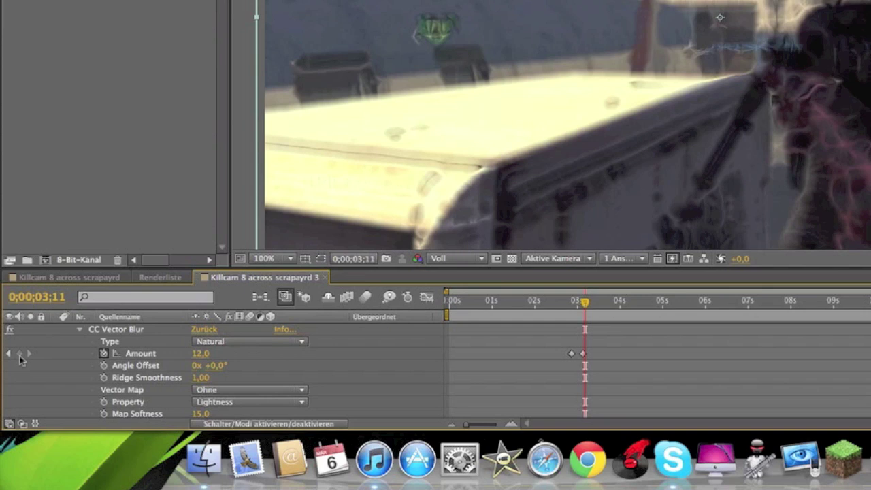
{"action": "key", "text": "Page_Up"}
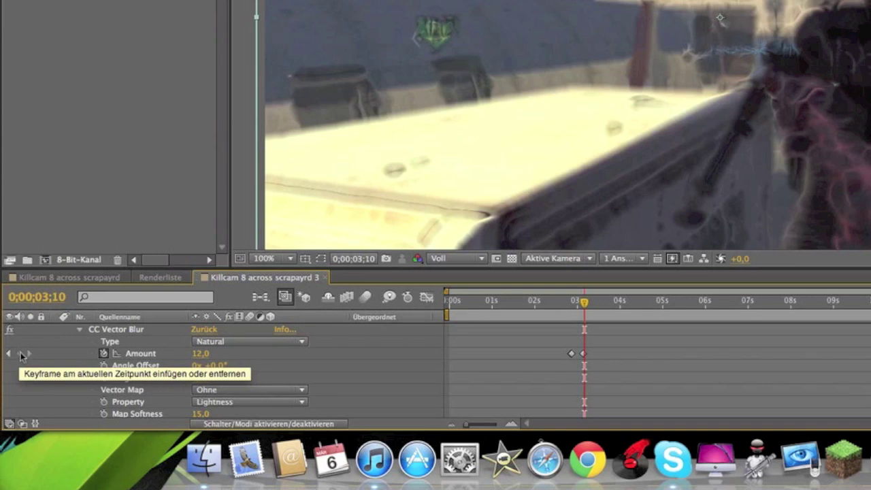
{"action": "left_click", "coordinate": [141, 353]}
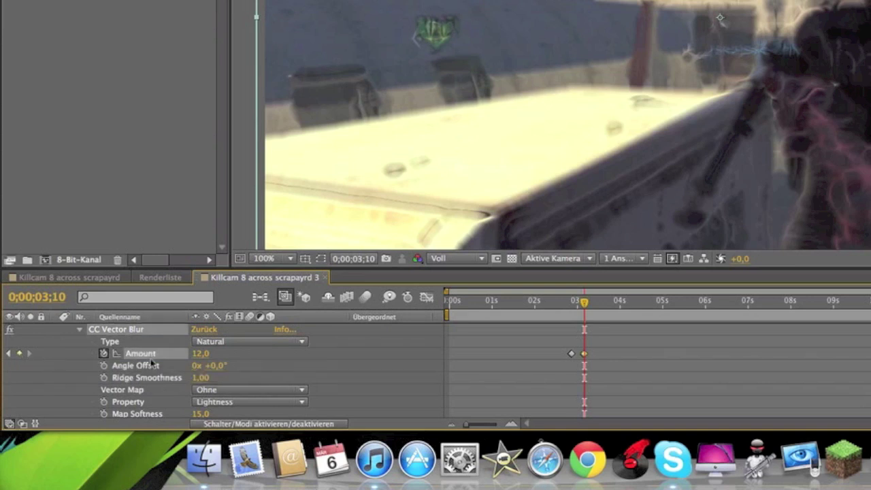
{"action": "left_click", "coordinate": [200, 354]}
{"action": "type", "text": "0"}
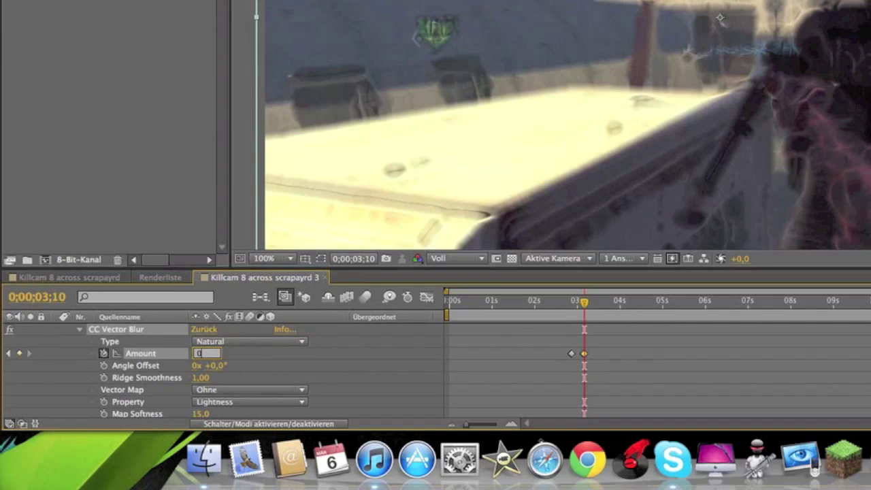
{"action": "key", "text": "Return"}
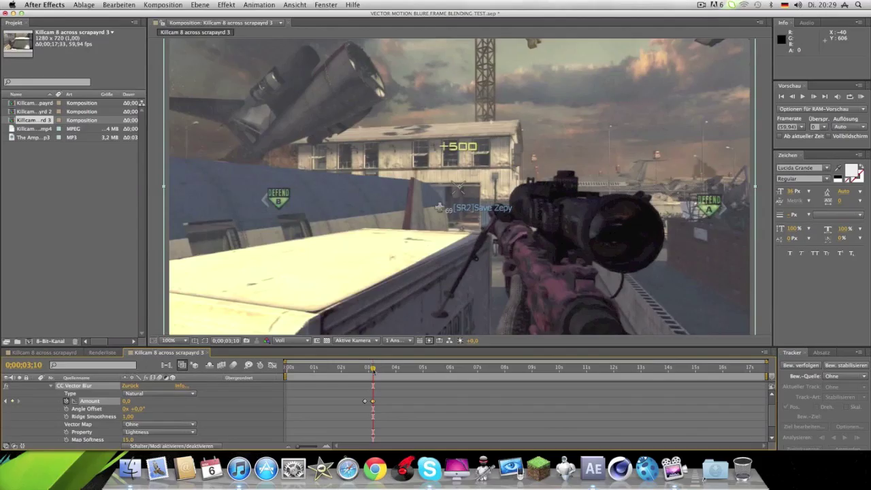
{"action": "key", "text": "KP_0"}
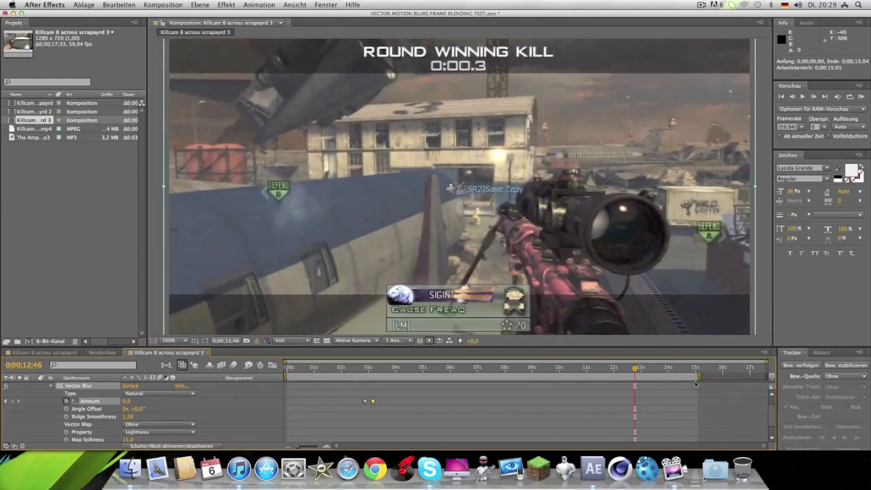
- Narrow the work area to roughly 2–4 seconds and RAM-preview the blur burst
{"action": "left_click_drag", "start_coordinate": [697, 375], "coordinate": [381, 375]}
{"action": "left_click", "coordinate": [347, 367]}
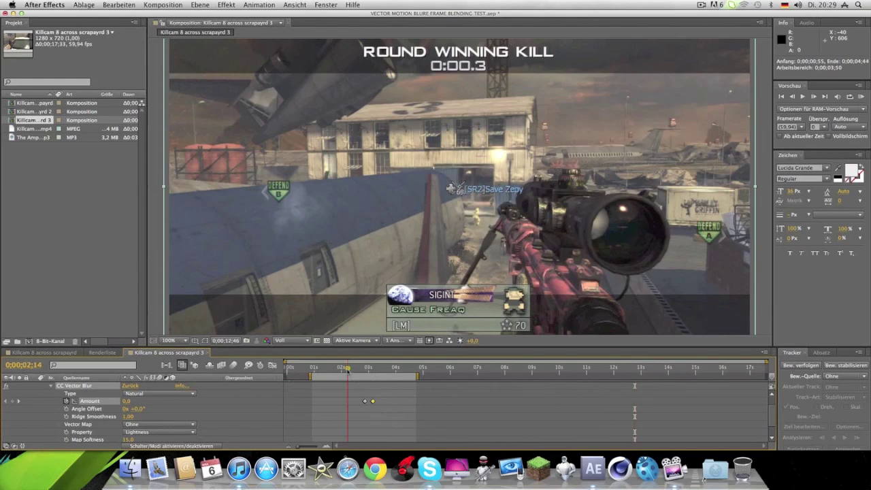
{"action": "key", "text": "KP_0"}
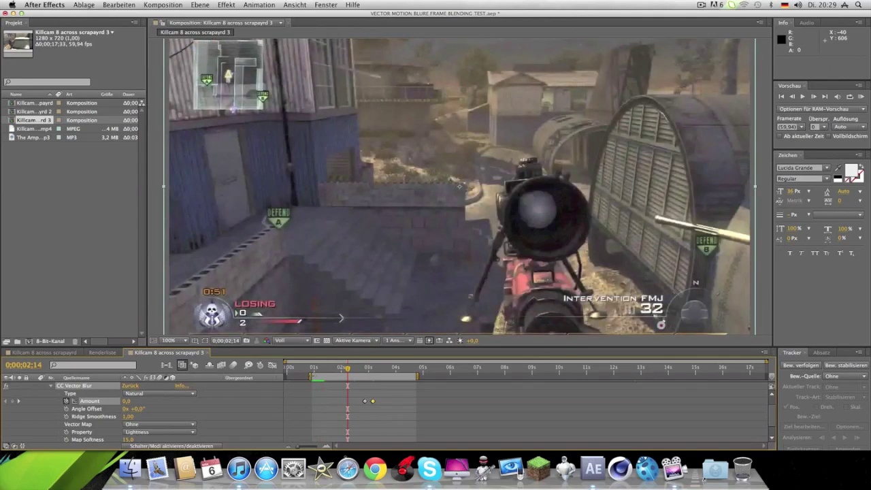
{"action": "left_click_drag", "start_coordinate": [311, 375], "coordinate": [348, 375]}
{"action": "left_click_drag", "start_coordinate": [417, 375], "coordinate": [392, 375]}
{"action": "key", "text": "KP_0"}
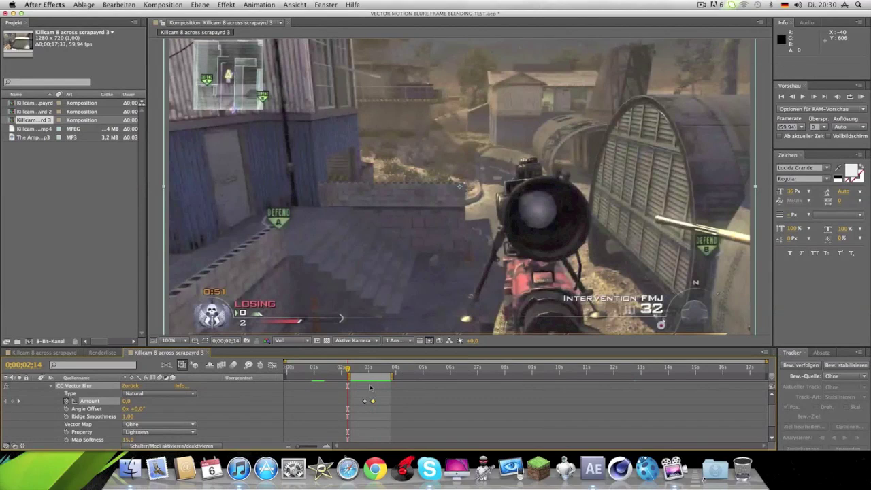
- Reset the work area to the full comp and return the playhead to 0;00;02;52
{"action": "left_click_drag", "start_coordinate": [347, 371], "coordinate": [285, 376]}
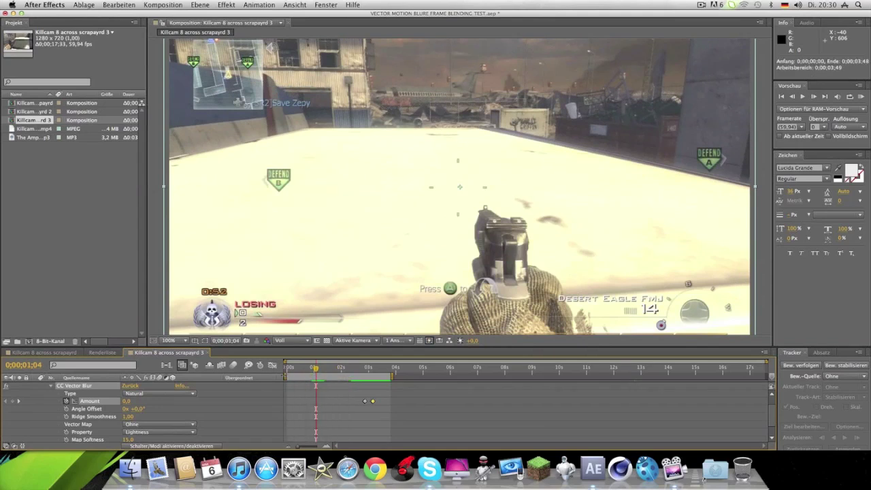
{"action": "double_click", "coordinate": [398, 378]}
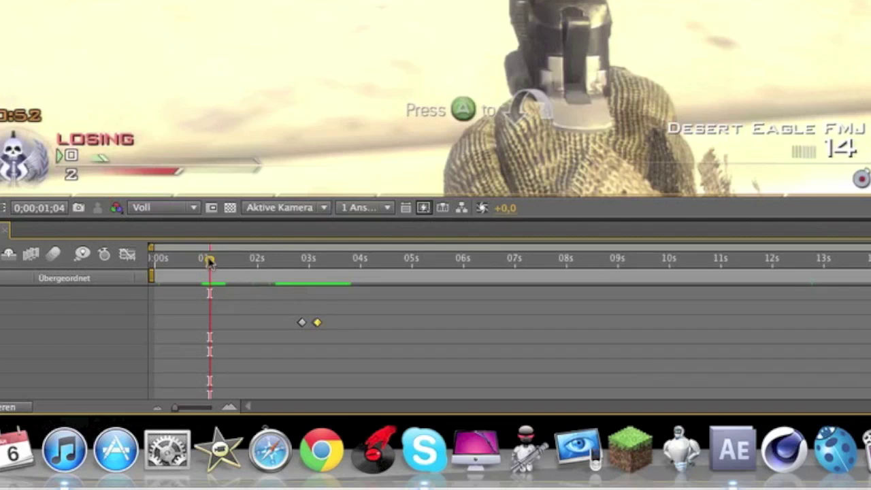
{"action": "left_click_drag", "start_coordinate": [316, 369], "coordinate": [363, 372]}
{"action": "mouse_move", "coordinate": [299, 267]}
{"action": "left_mouse_down"}
{"action": "mouse_move", "coordinate": [311, 267]}
{"action": "mouse_move", "coordinate": [301, 267]}
{"action": "left_mouse_up"}
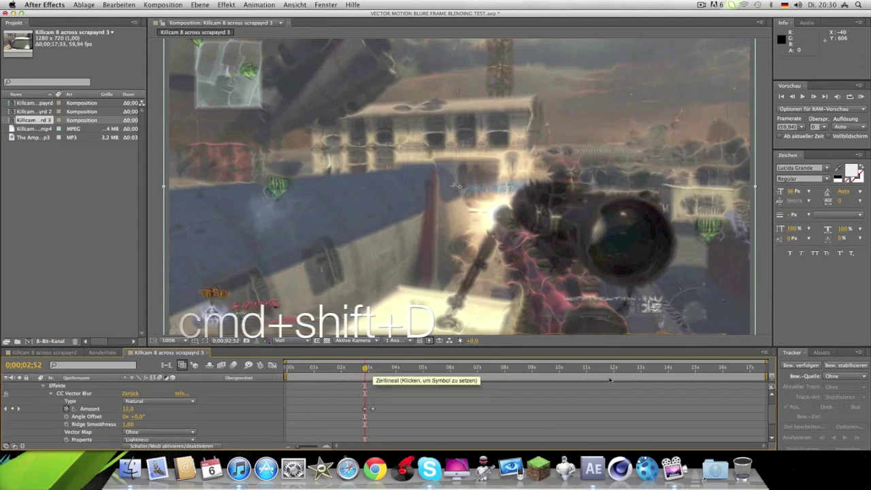
- Split the layer at the playhead, preview past the cut, and undo the last change
{"action": "key", "text": "super+shift+d"}
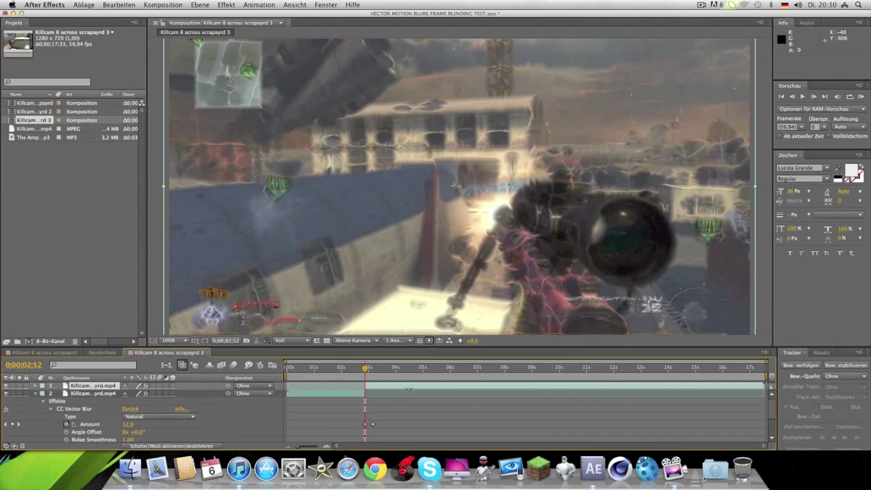
{"action": "left_click", "coordinate": [35, 394]}
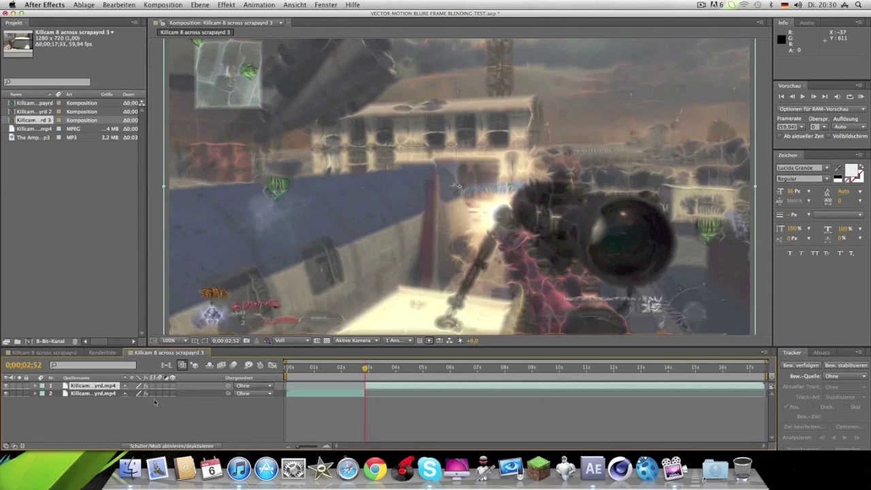
{"action": "key", "text": "i"}
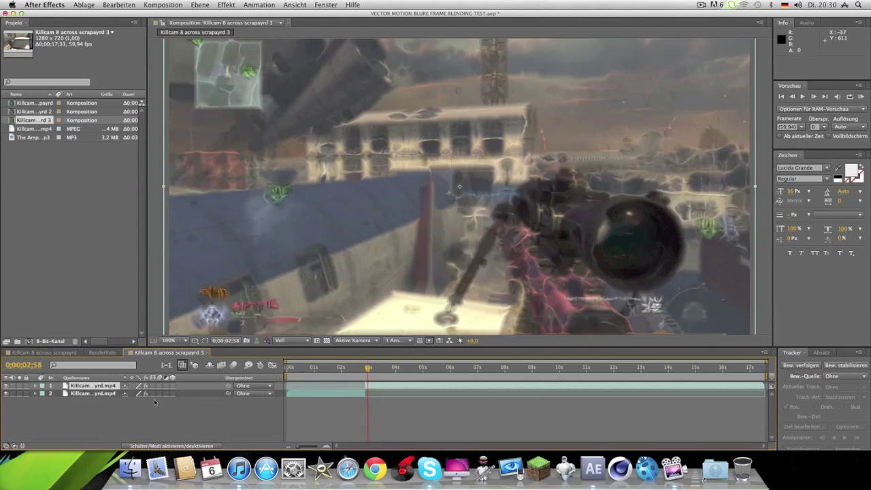
{"action": "key", "text": "space"}
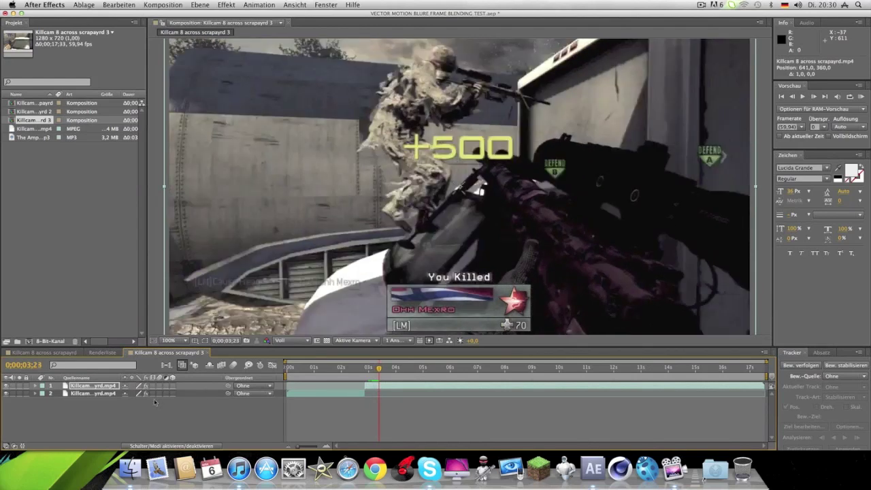
{"action": "key", "text": "super+z"}
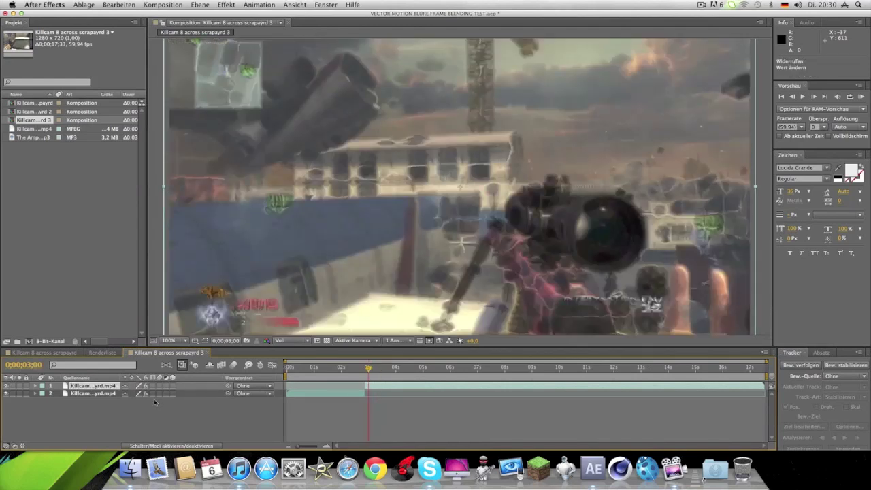
{"action": "key", "text": "super+z"}
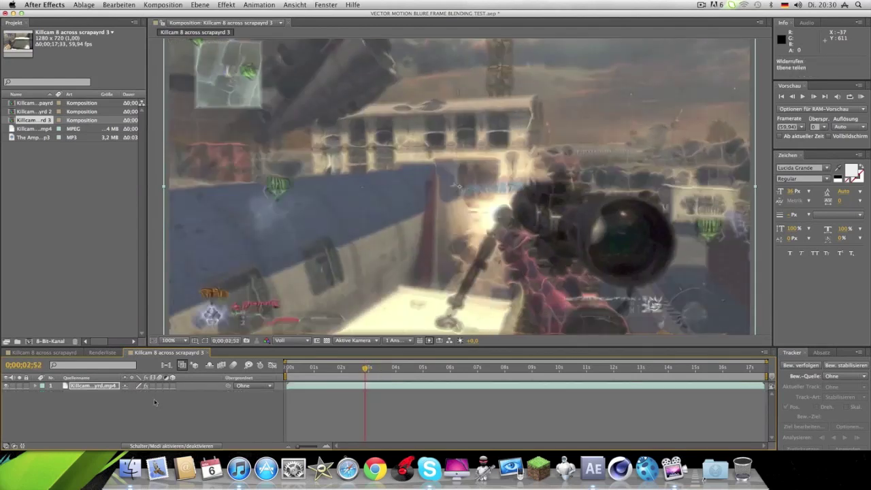
{"action": "key", "text": "space"}
- Split the clip at the playhead and again at 0;00;03;05
{"action": "key", "text": "super+shift+d"}
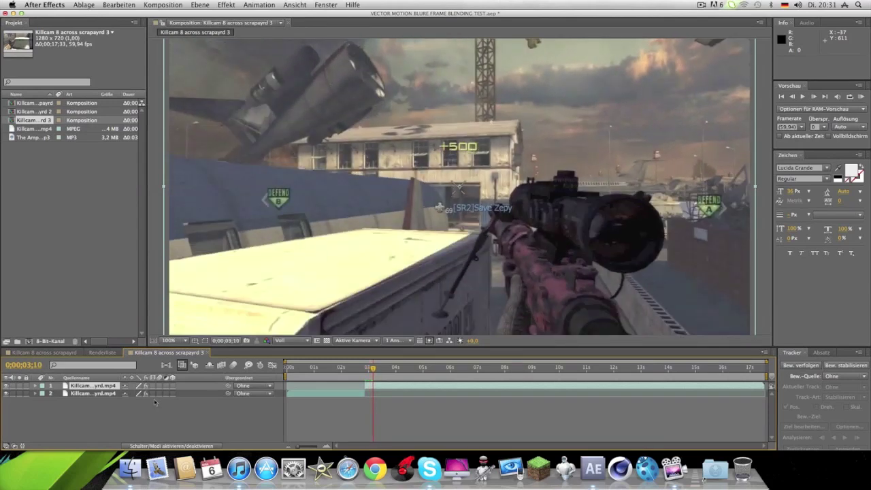
{"action": "key", "text": "space"}
{"action": "key", "text": "Page_Up"}
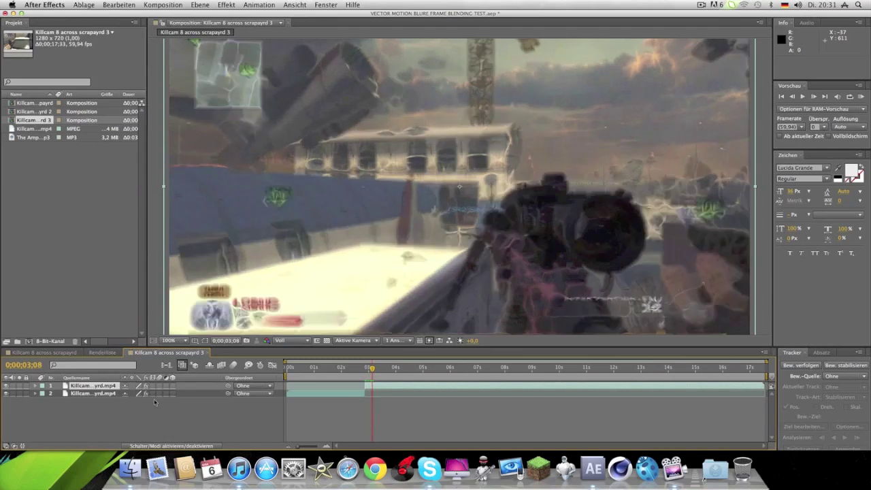
{"action": "key", "text": "Page_Up"}
{"action": "key", "text": "Page_Up"}
{"action": "key", "text": "Page_Up"}
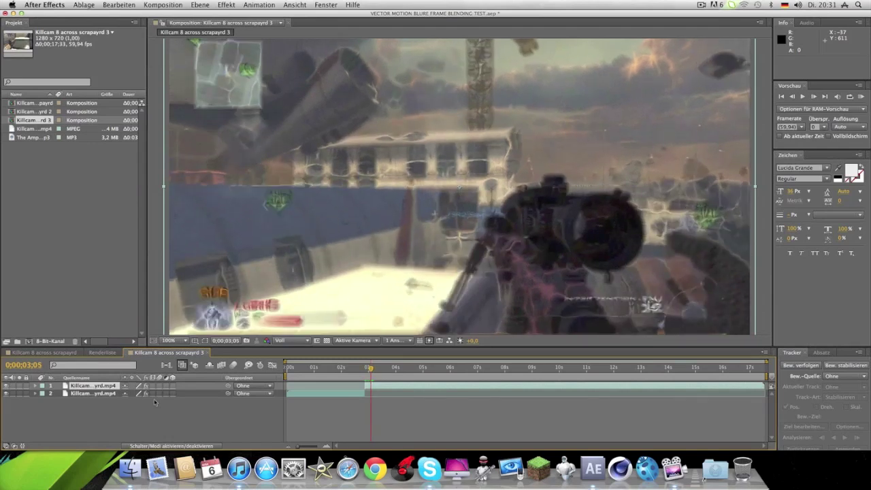
{"action": "key", "text": "super+shift+d"}
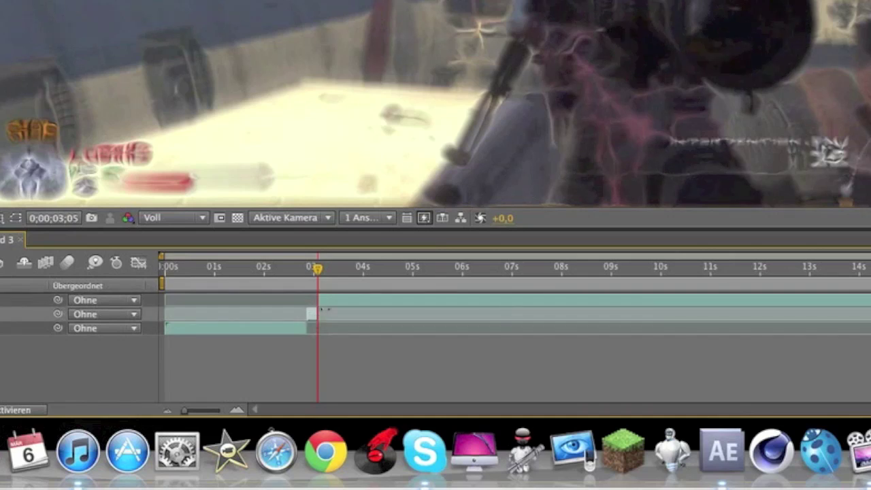
- Shift the later piece toward 4.5 s and time-stretch the middle piece to 500%
{"action": "left_click", "coordinate": [342, 304]}
{"action": "left_click_drag", "start_coordinate": [342, 304], "coordinate": [404, 304]}
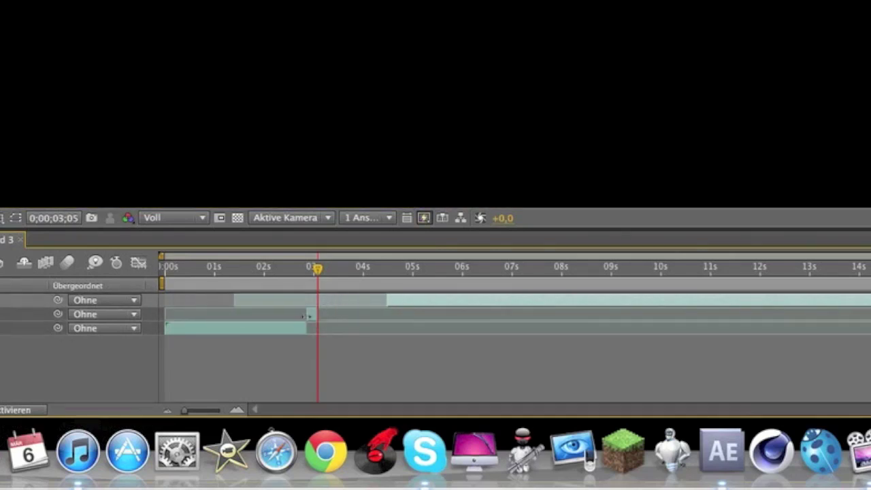
{"action": "left_click", "coordinate": [312, 317]}
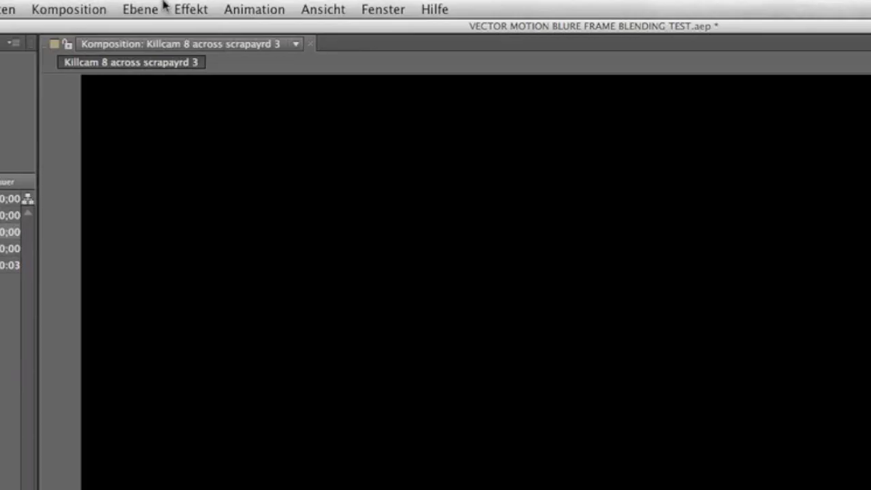
{"action": "left_click", "coordinate": [143, 9]}
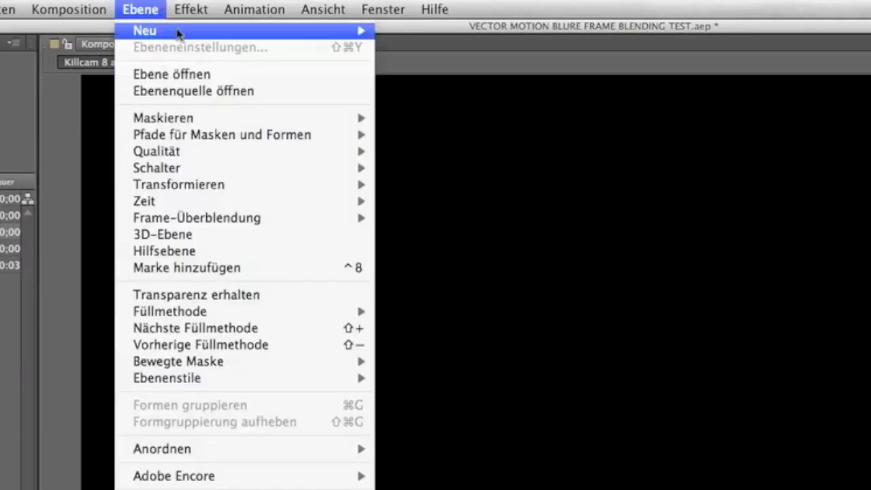
{"action": "mouse_move", "coordinate": [181, 204]}
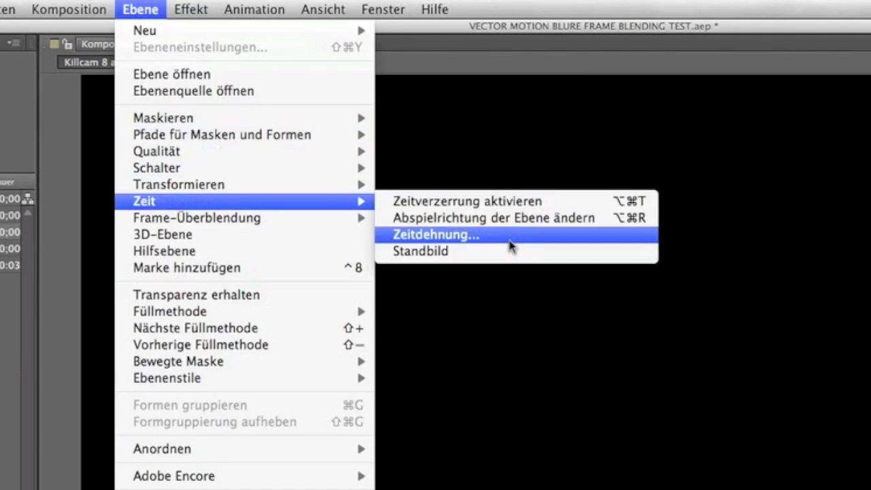
{"action": "left_click", "coordinate": [510, 237]}
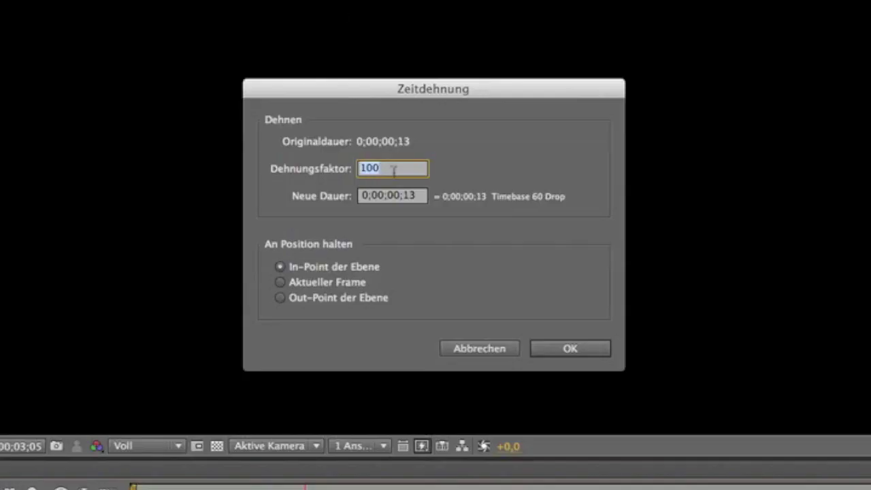
{"action": "type", "text": "500"}
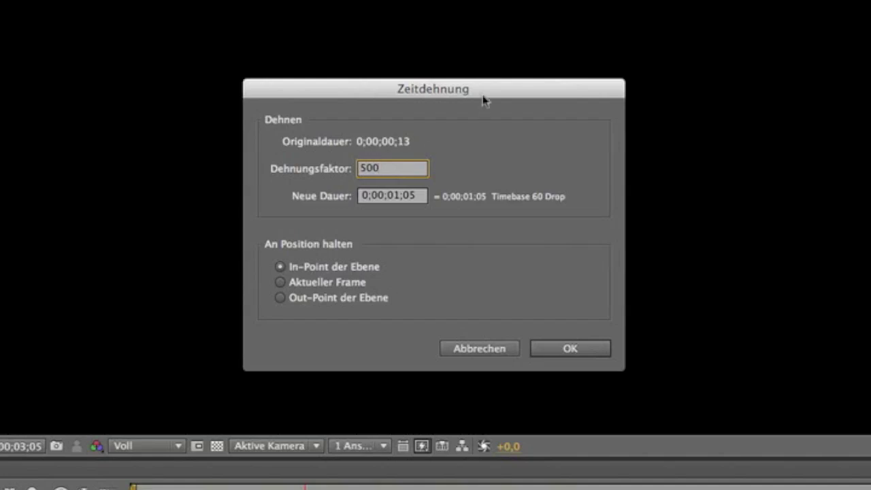
{"action": "left_click", "coordinate": [582, 347]}
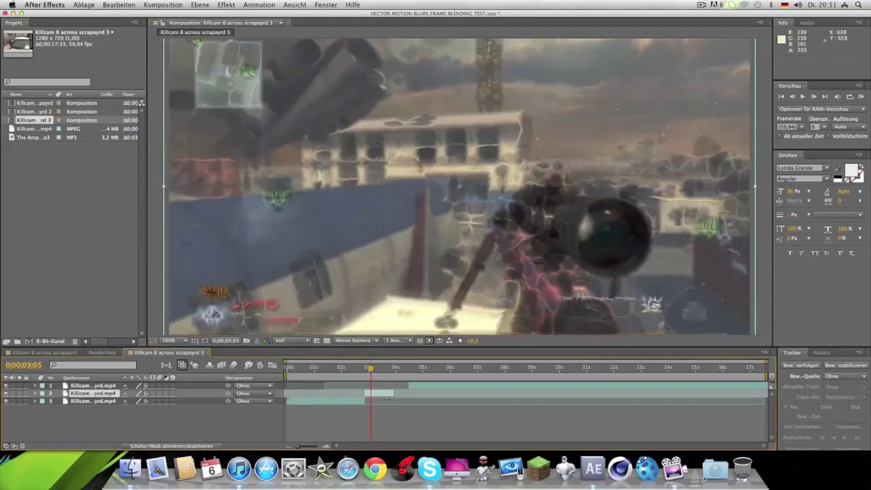
- Butt the later piece against the stretched piece and give the stretched piece Pixel-Motion frame blending
{"action": "left_click_drag", "start_coordinate": [422, 386], "coordinate": [387, 375]}
{"action": "left_click", "coordinate": [381, 396]}
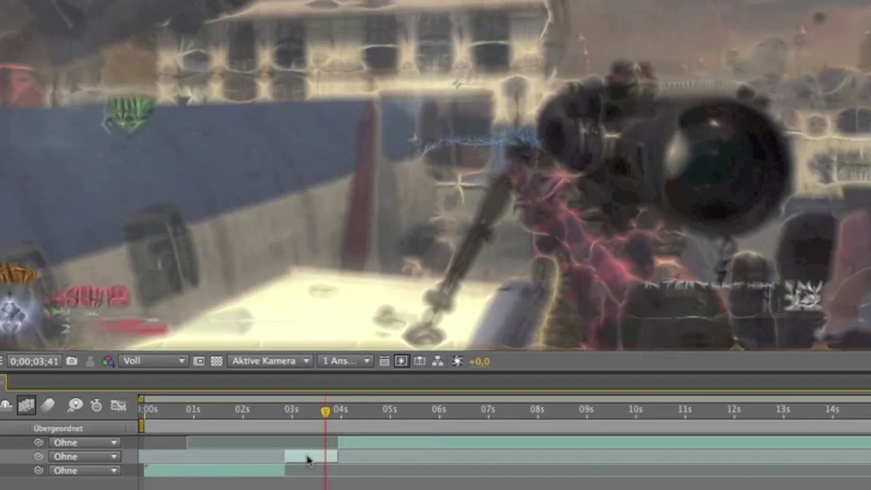
{"action": "right_click", "coordinate": [376, 394]}
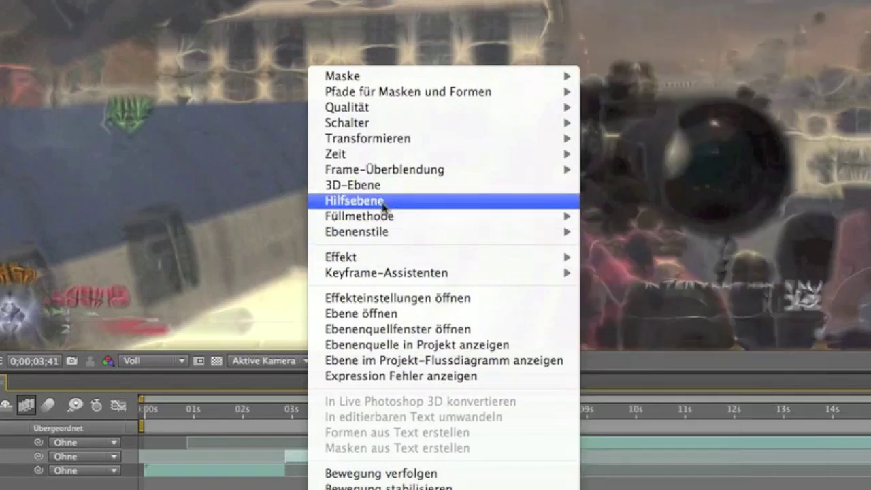
{"action": "mouse_move", "coordinate": [391, 174]}
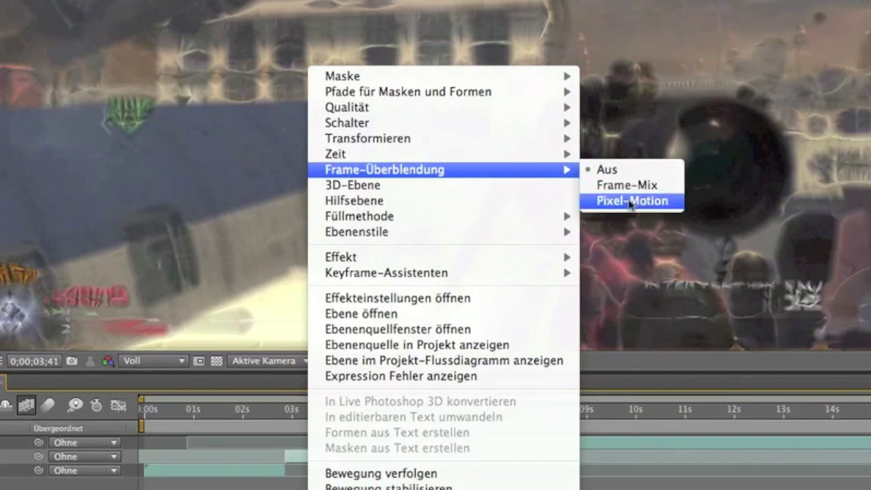
{"action": "left_click", "coordinate": [631, 201]}
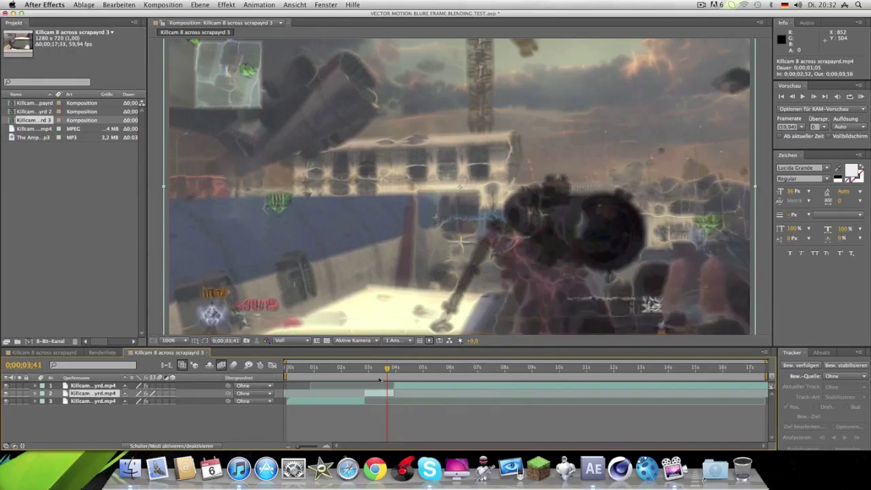
- Set the work area from 0;00;02;44 to about 4.15 s and RAM-preview the slowed section
{"action": "left_click_drag", "start_coordinate": [386, 368], "coordinate": [361, 368]}
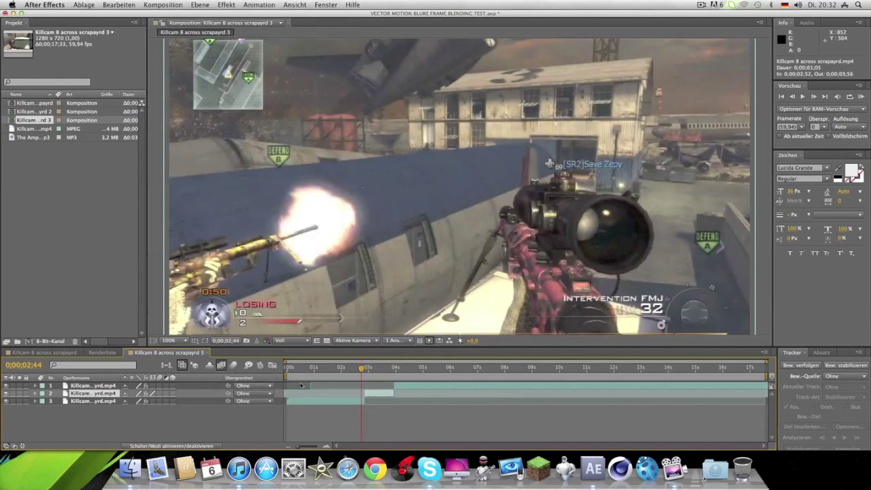
{"action": "left_click_drag", "start_coordinate": [286, 371], "coordinate": [360, 371]}
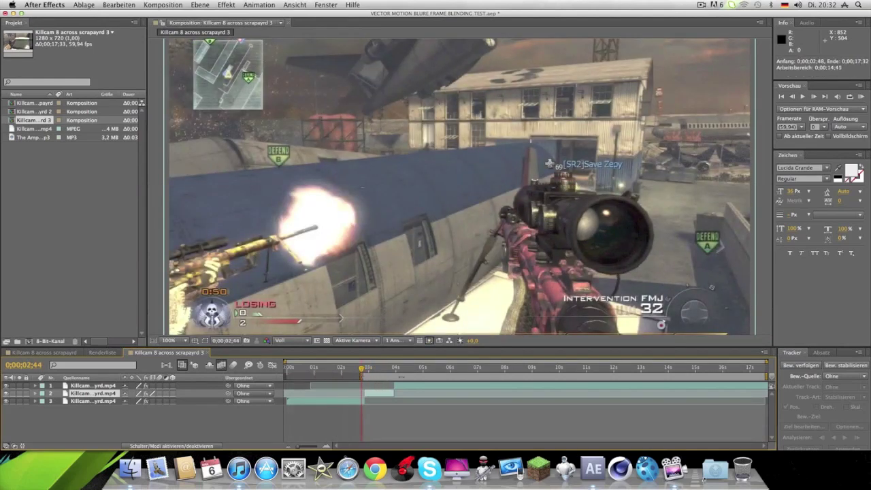
{"action": "left_click_drag", "start_coordinate": [771, 378], "coordinate": [404, 376]}
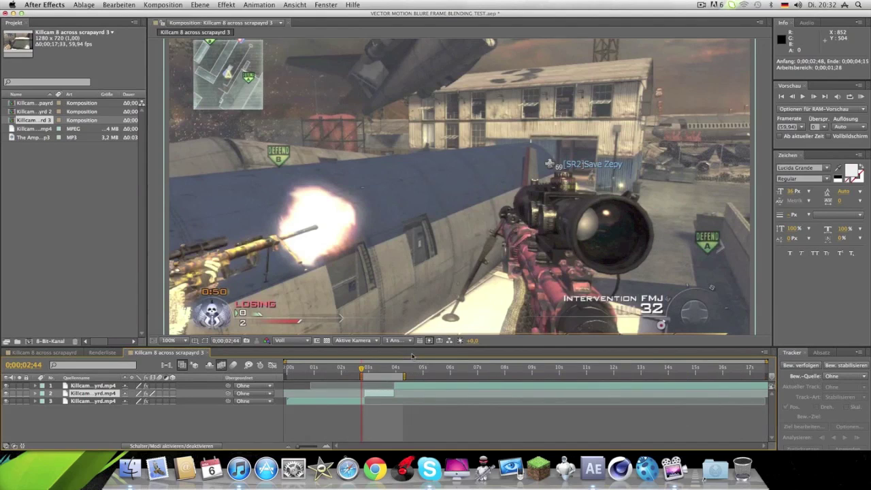
{"action": "key", "text": "KP_0"}
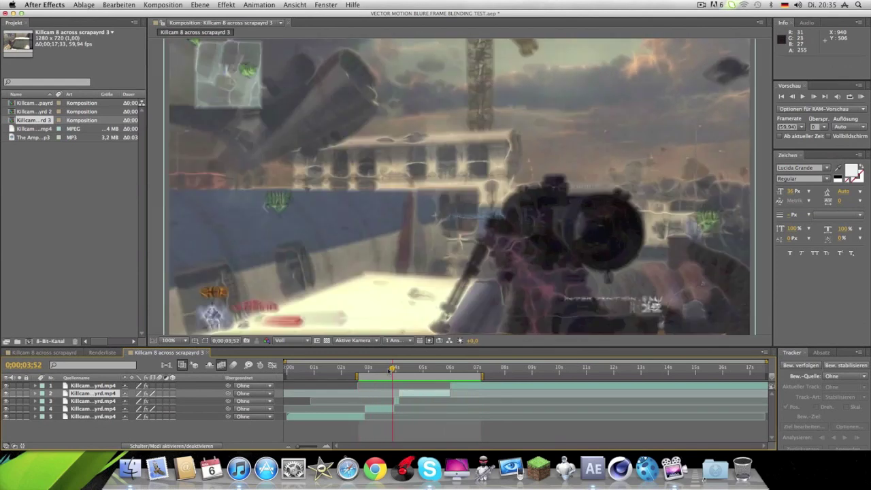
{"action": "left_click", "coordinate": [271, 366]}
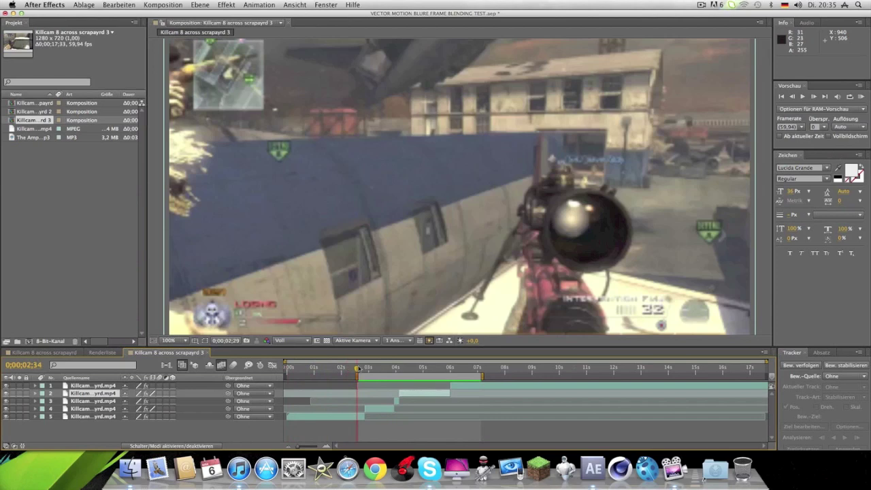